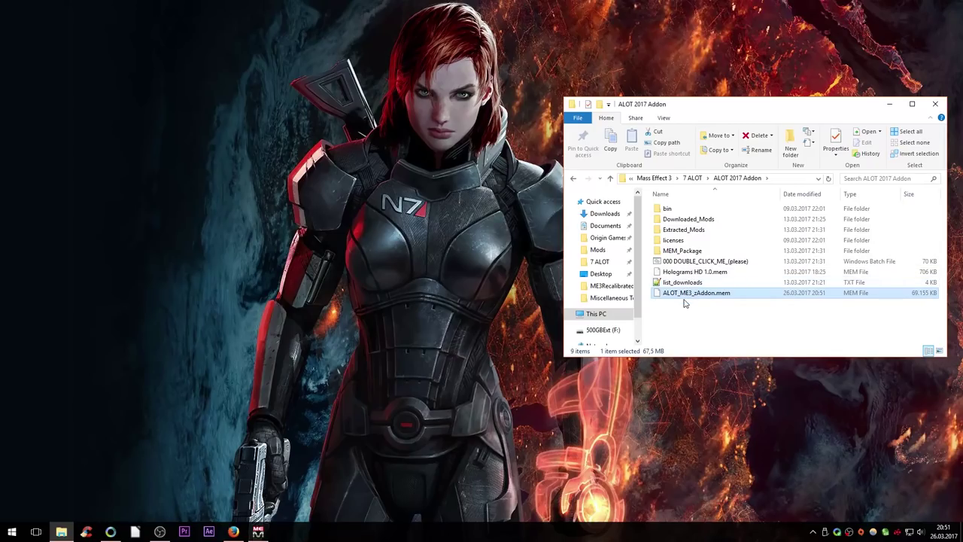
Check MEM_Package, return to ALOT 2017 Addon, select ALOT_ME3_zAddon.mem, and bring Mass Effect Modder forward
{"action": "left_click_drag", "start_coordinate": [710, 324], "coordinate": [685, 295]}
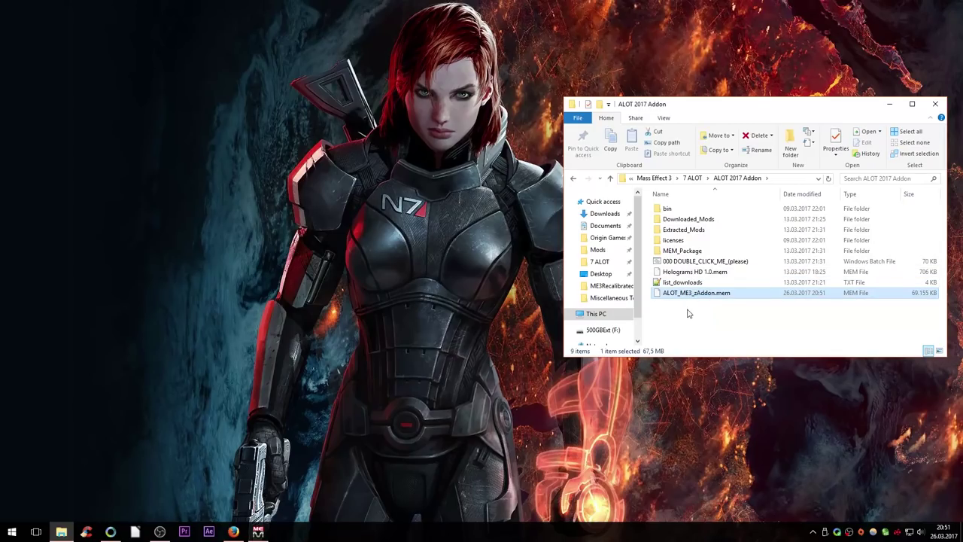
{"action": "double_click", "coordinate": [677, 251]}
{"action": "left_click", "coordinate": [574, 179]}
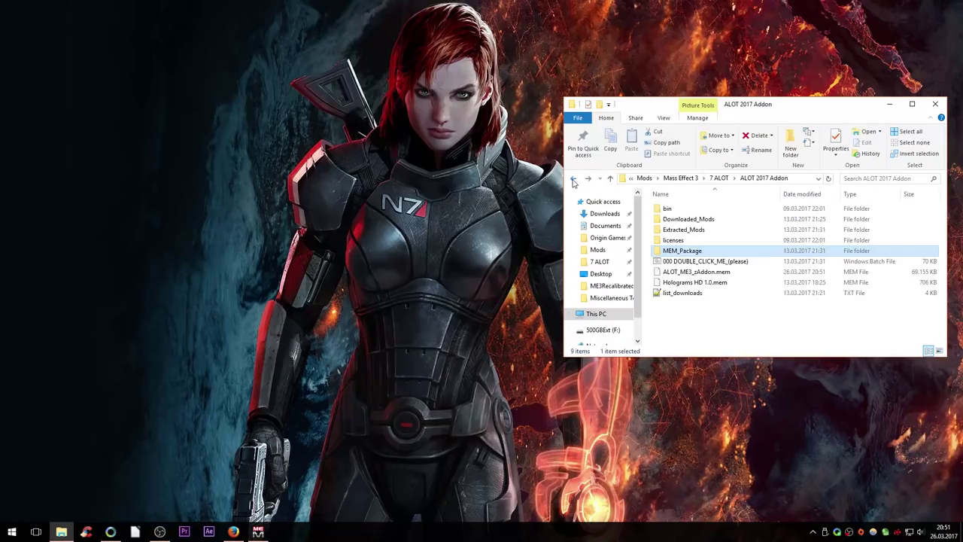
{"action": "left_click_drag", "start_coordinate": [706, 316], "coordinate": [677, 303]}
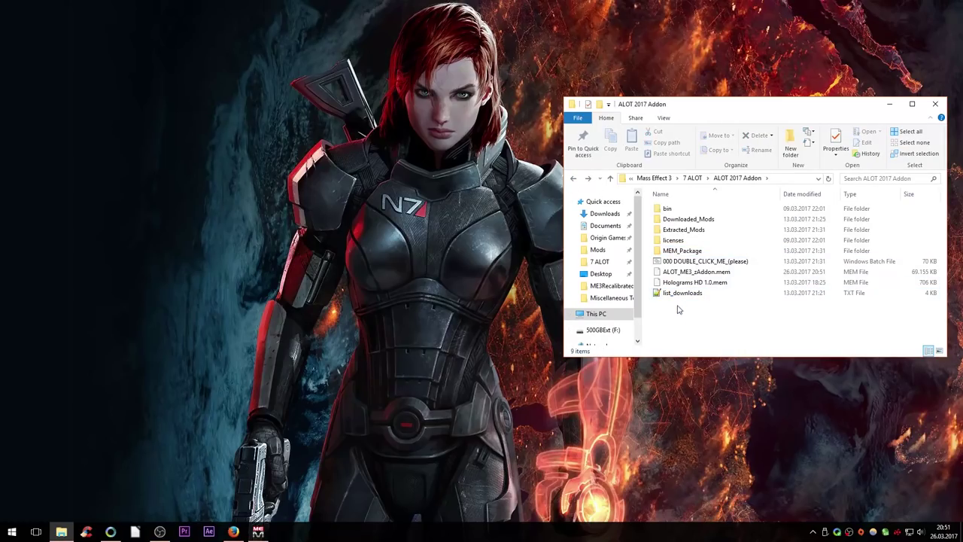
{"action": "left_click", "coordinate": [691, 275]}
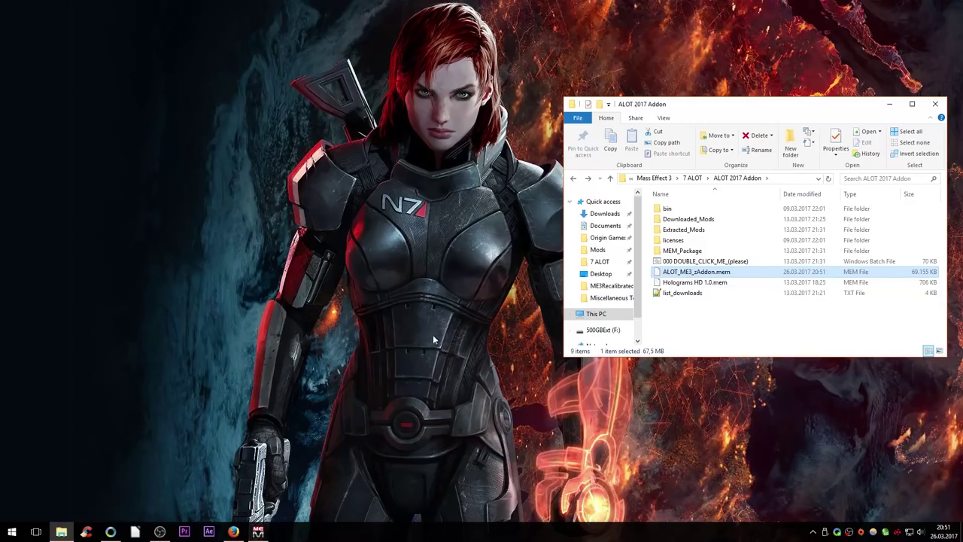
{"action": "left_click", "coordinate": [258, 533]}
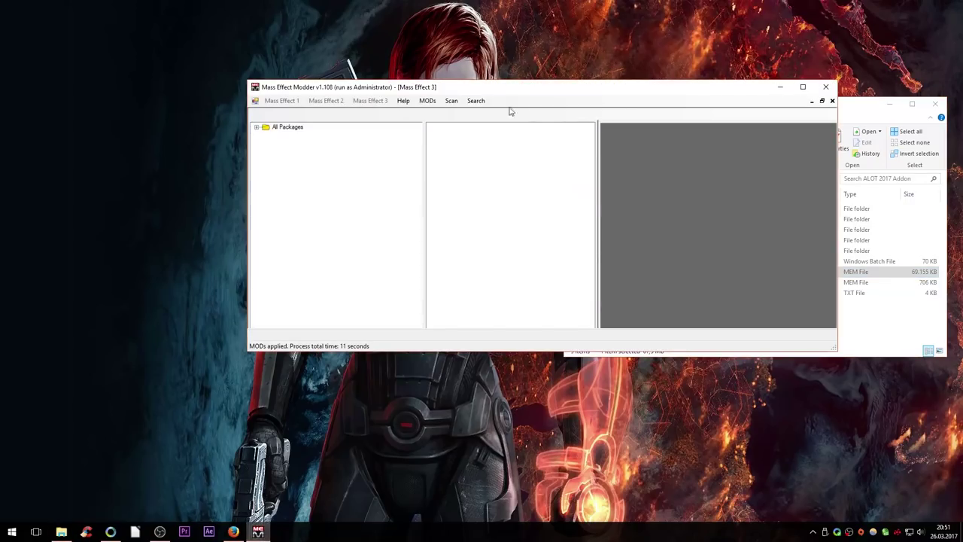
Load ALOT_ME3_zAddon.mem and Holograms HD 1.0.mem from 7 ALOT\ALOT 2017 Addon into the modder
{"action": "left_click", "coordinate": [428, 100]}
{"action": "left_click", "coordinate": [447, 112]}
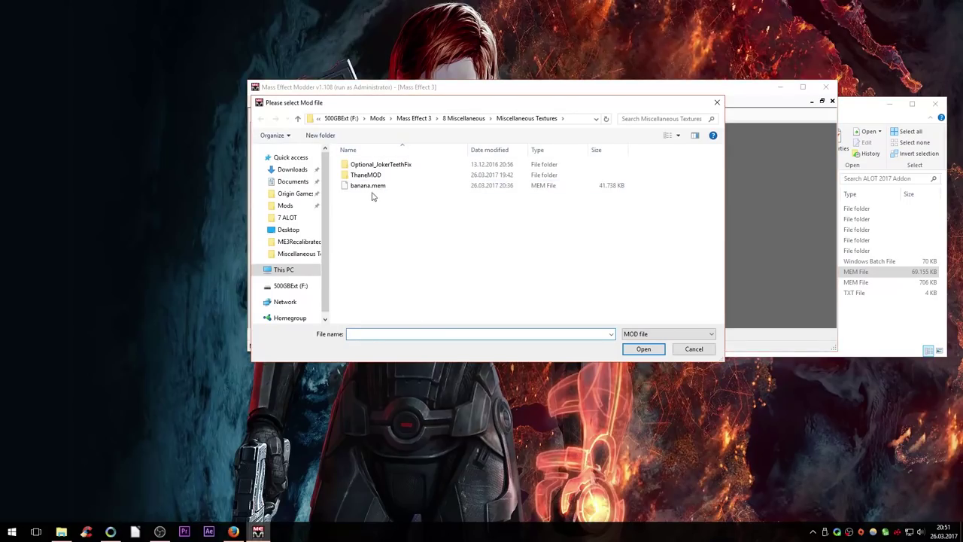
{"action": "left_click", "coordinate": [418, 118]}
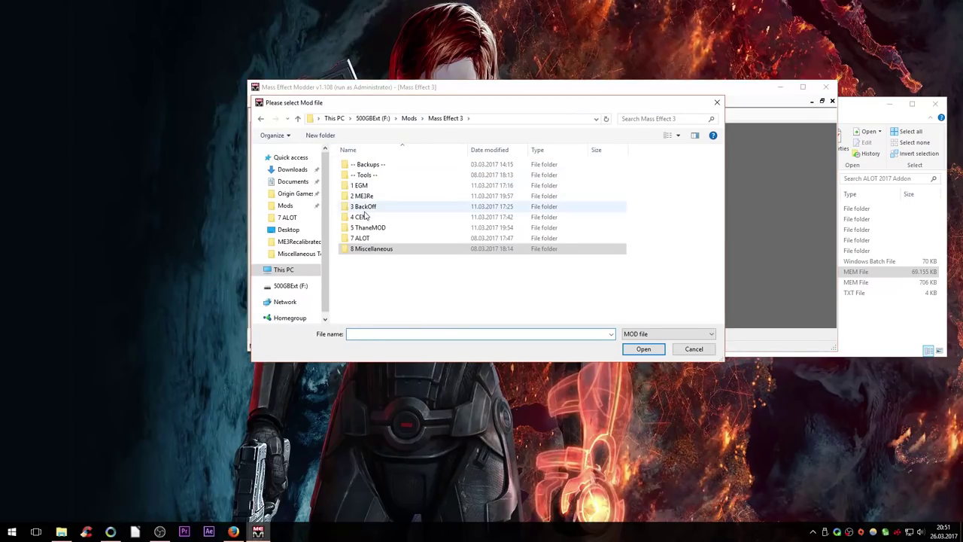
{"action": "left_click", "coordinate": [364, 217]}
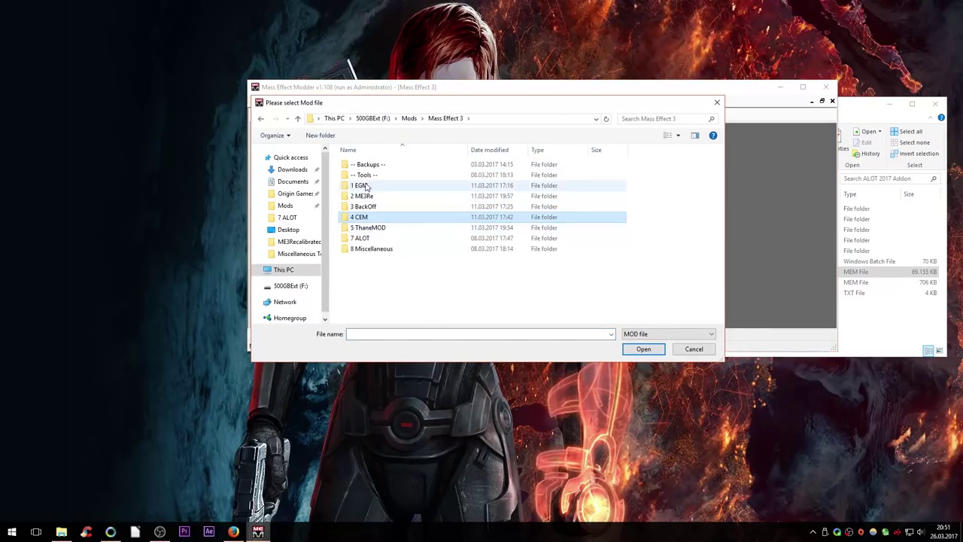
{"action": "left_click", "coordinate": [368, 187]}
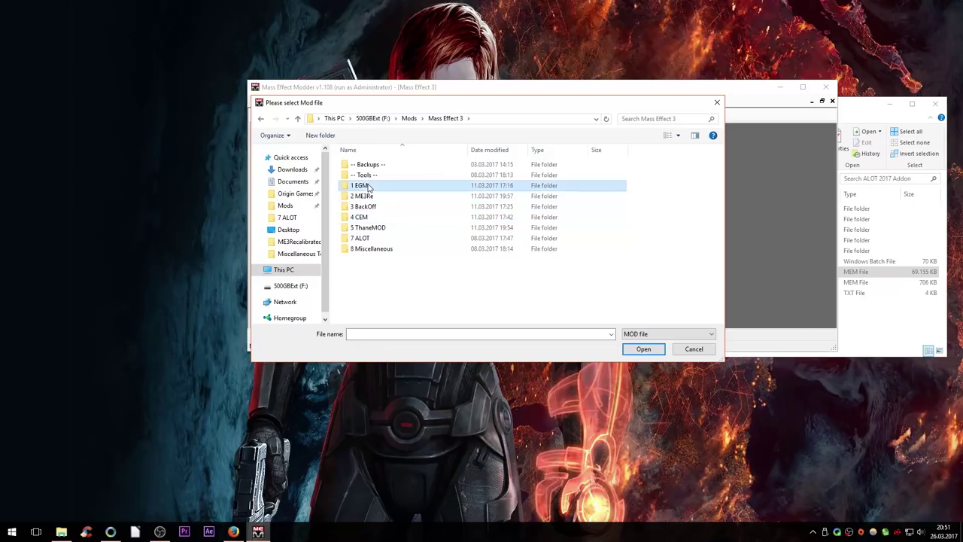
{"action": "double_click", "coordinate": [361, 237]}
{"action": "left_click", "coordinate": [375, 176]}
{"action": "left_click", "coordinate": [374, 165]}
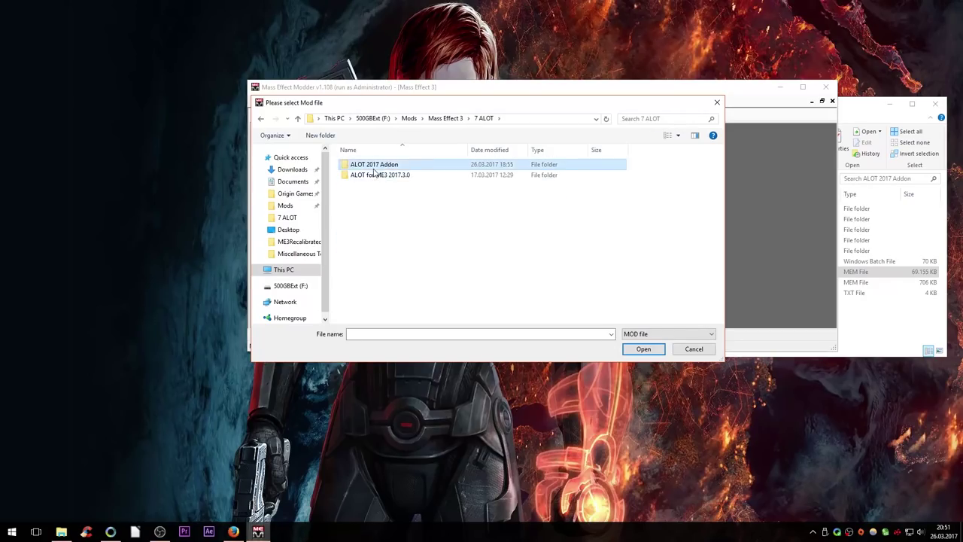
{"action": "double_click", "coordinate": [374, 167]}
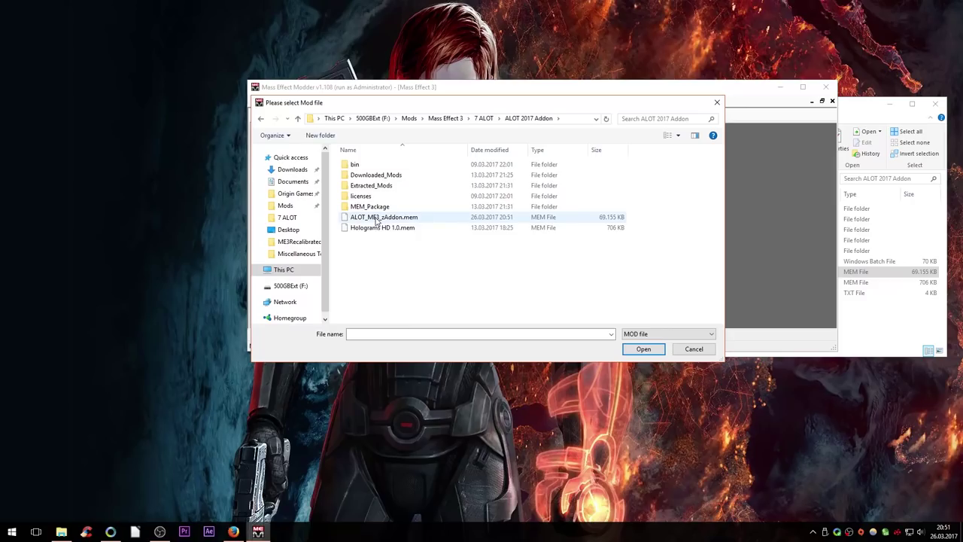
{"action": "left_click", "coordinate": [380, 218]}
{"action": "left_click", "coordinate": [384, 227], "text": "ctrl"}
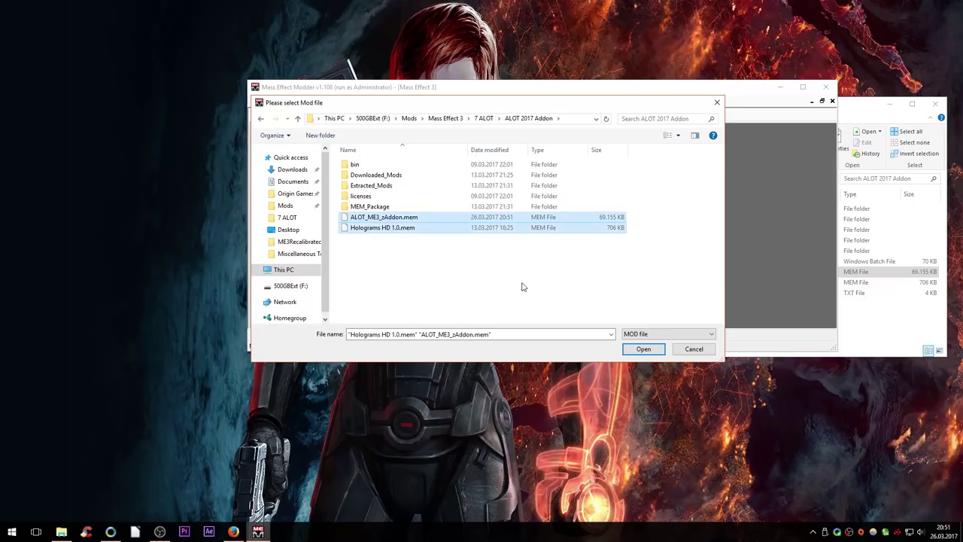
{"action": "left_click", "coordinate": [624, 346]}
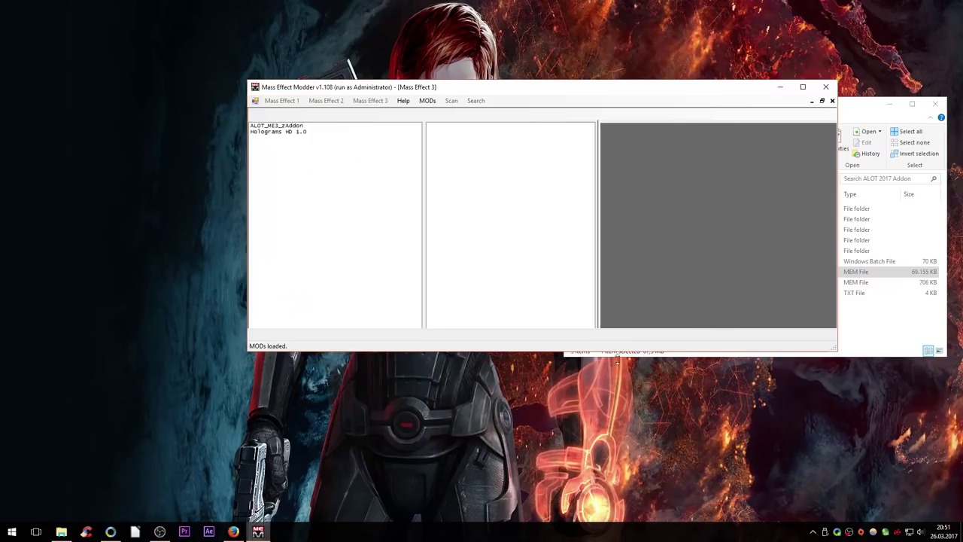
Select both loaded mods and apply them to Mass Effect 3
{"action": "left_click", "coordinate": [282, 132]}
{"action": "left_click", "coordinate": [274, 127], "text": "ctrl"}
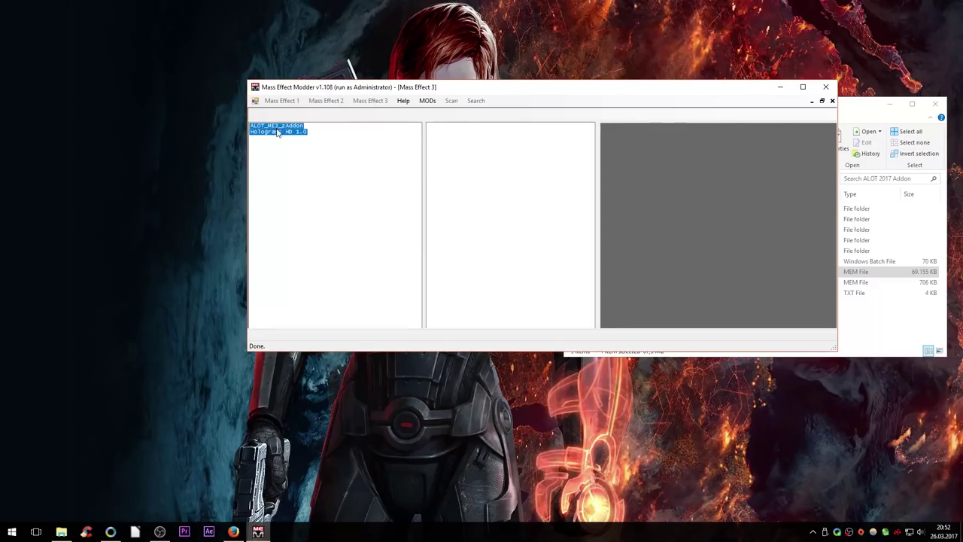
{"action": "right_click", "coordinate": [279, 129]}
{"action": "left_click", "coordinate": [301, 132]}
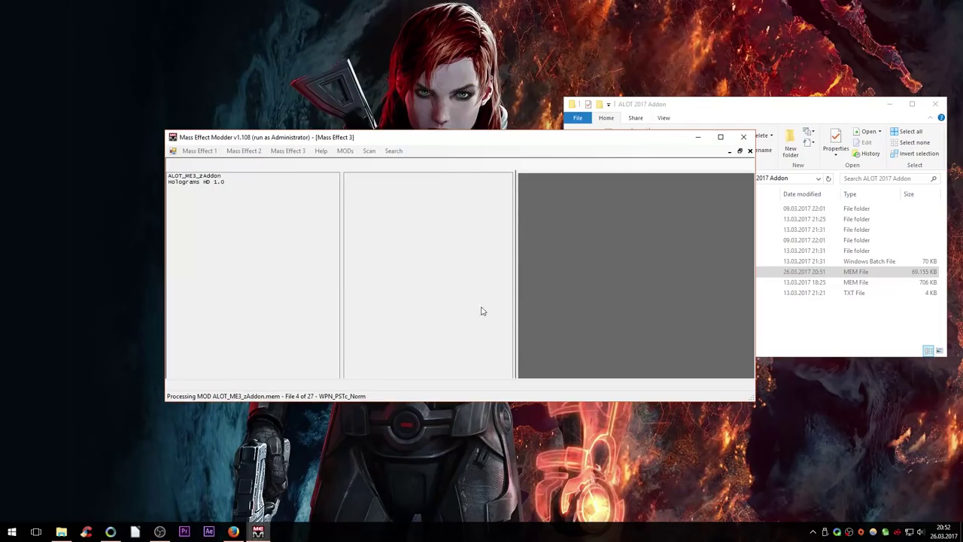
Browse Mass Effect 3 > 8 Miscellaneous > Miscellaneous Textures in Explorer, then go back up
{"action": "left_click", "coordinate": [783, 112]}
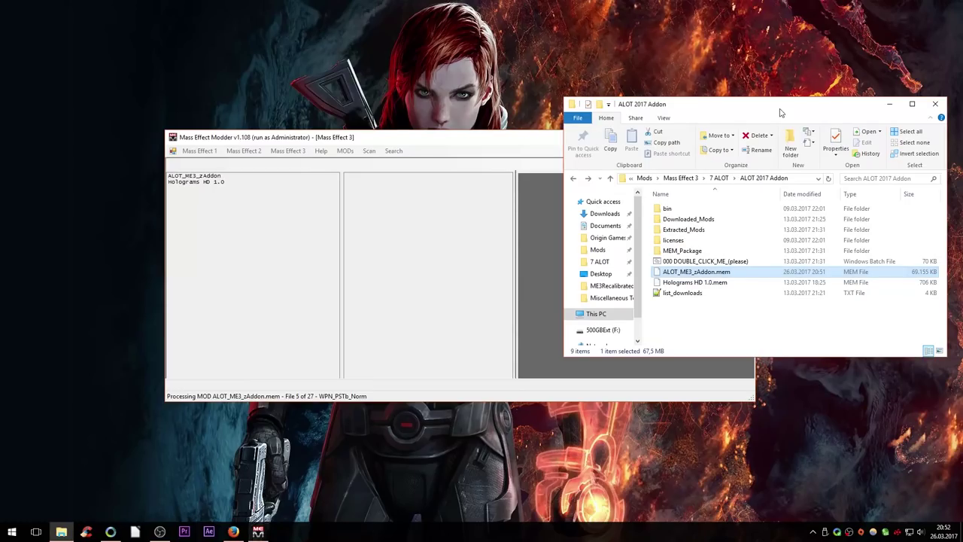
{"action": "left_click", "coordinate": [722, 178]}
{"action": "left_click", "coordinate": [748, 178]}
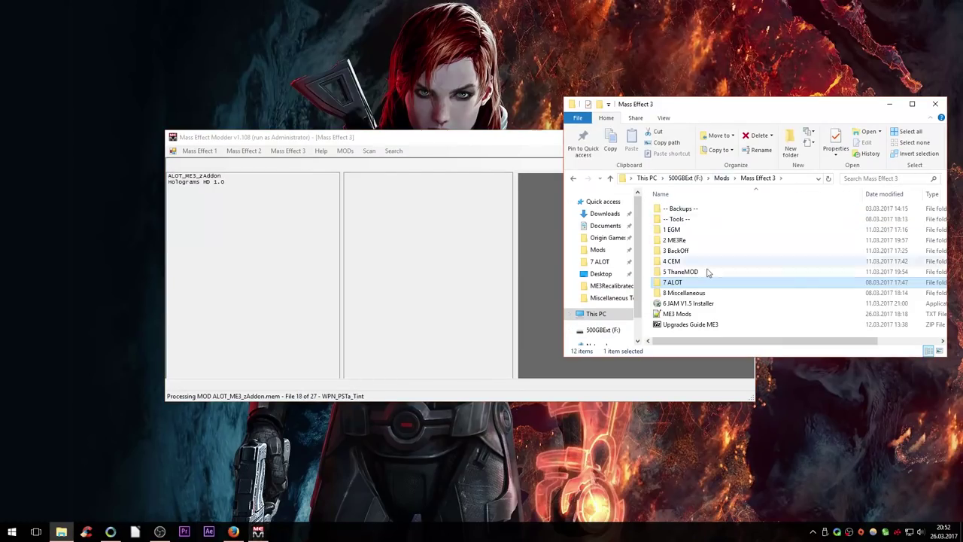
{"action": "double_click", "coordinate": [681, 292]}
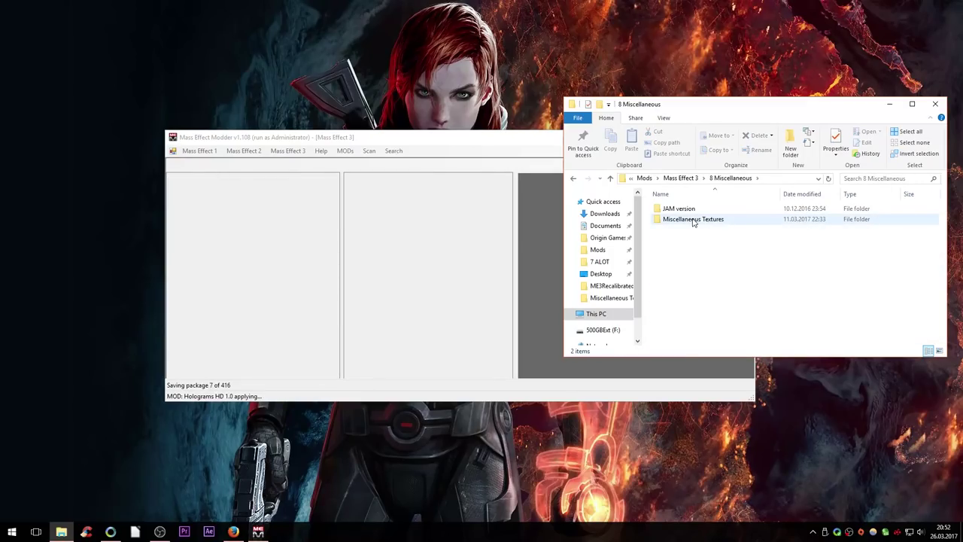
{"action": "double_click", "coordinate": [694, 220]}
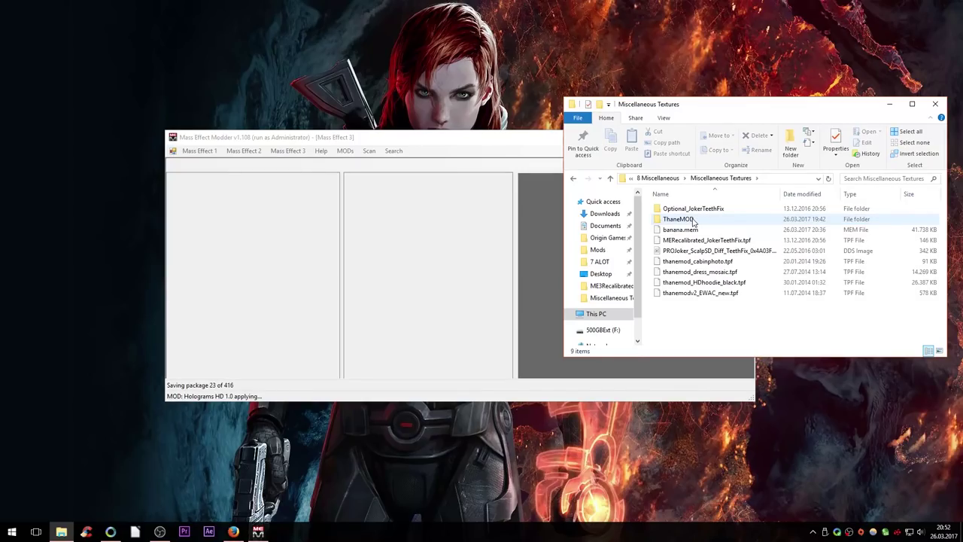
{"action": "left_click", "coordinate": [692, 230]}
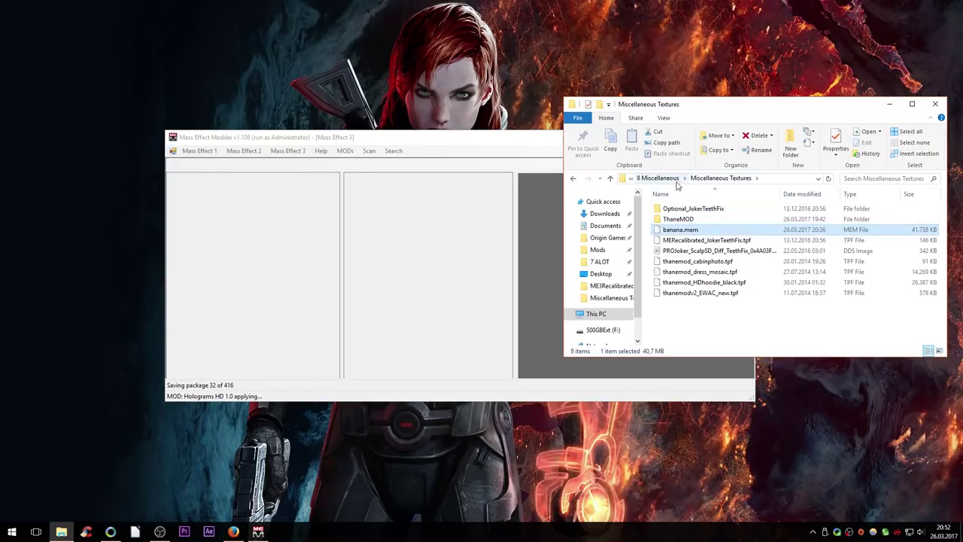
{"action": "left_click", "coordinate": [660, 178]}
{"action": "left_click", "coordinate": [679, 178]}
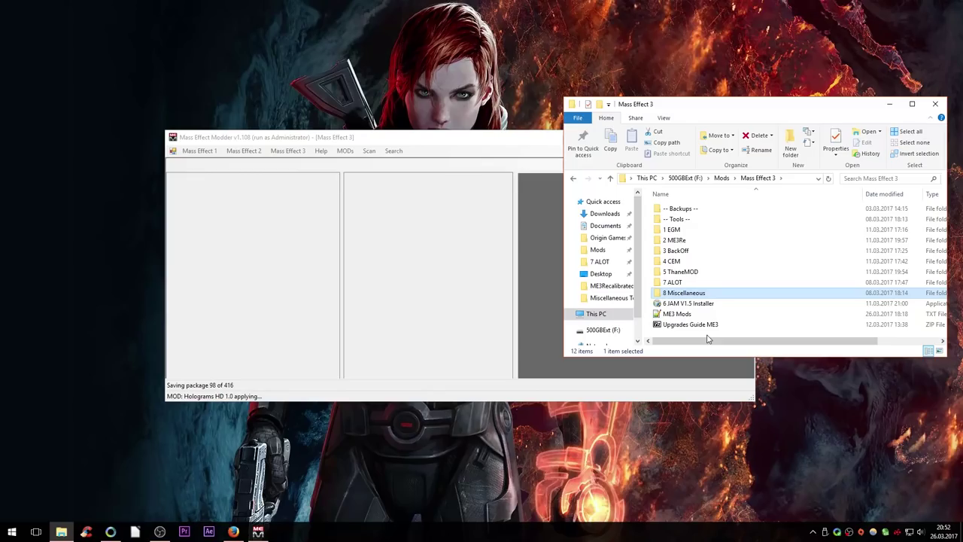
Close the Explorer window and minimize Mass Effect Modder while it applies the mods
{"action": "left_click", "coordinate": [707, 335]}
{"action": "left_click_drag", "start_coordinate": [706, 113], "coordinate": [555, 112]}
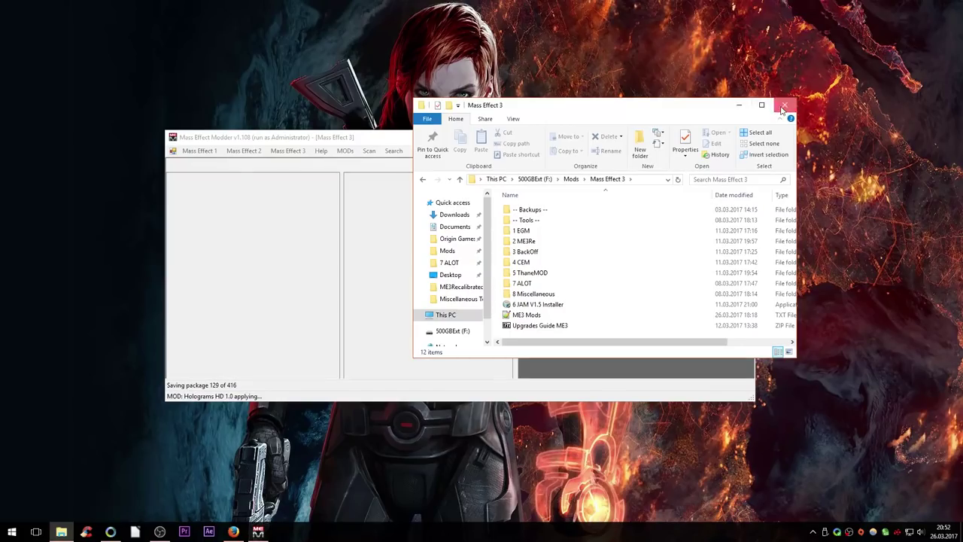
{"action": "left_click", "coordinate": [785, 105]}
{"action": "left_click", "coordinate": [697, 137]}
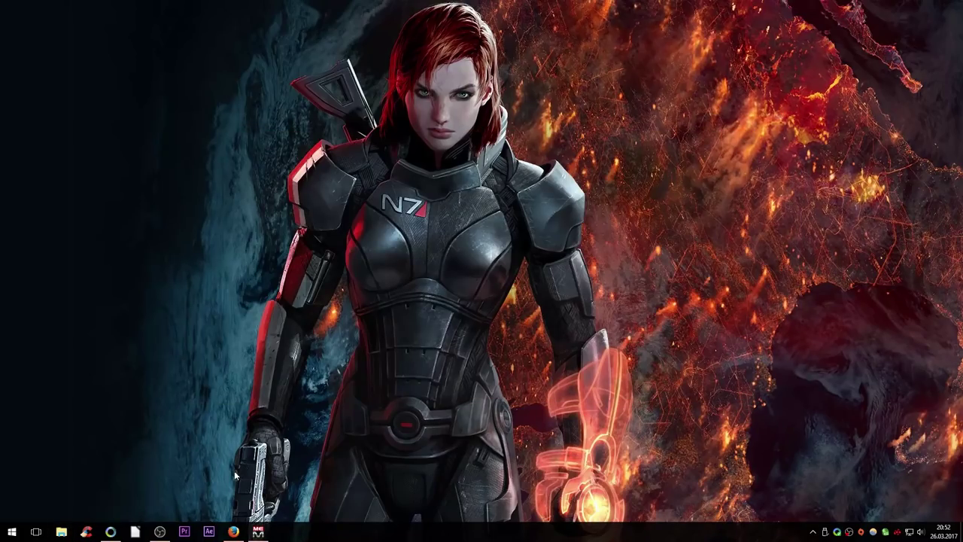
Maximize the browser and read the Expanded Galaxy Mod's recommended install order
{"action": "left_click", "coordinate": [237, 533]}
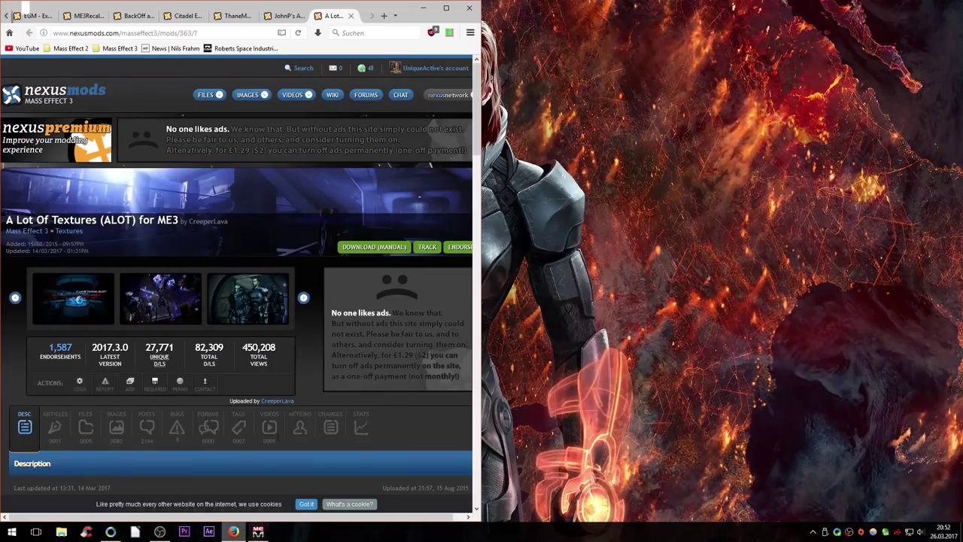
{"action": "double_click", "coordinate": [342, 8]}
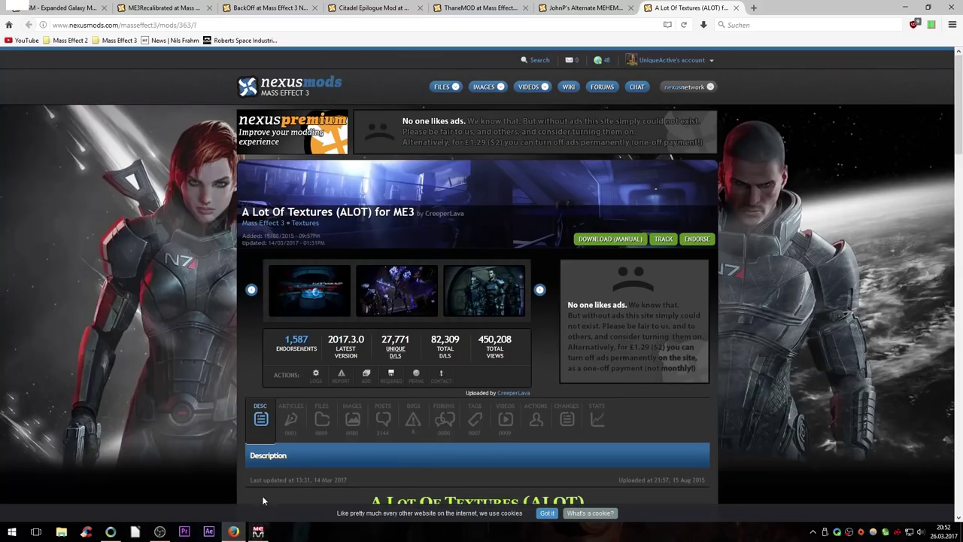
{"action": "left_click", "coordinate": [75, 7]}
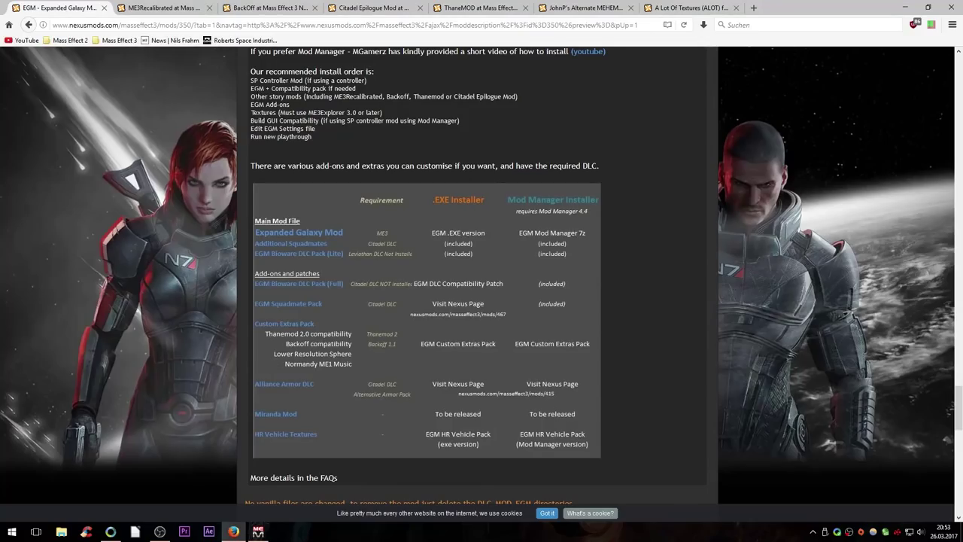
{"action": "left_click_drag", "start_coordinate": [248, 74], "coordinate": [322, 137]}
{"action": "left_click", "coordinate": [307, 129]}
{"action": "scroll", "coordinate": [171, 150], "scroll_direction": "up", "scroll_amount": 15}
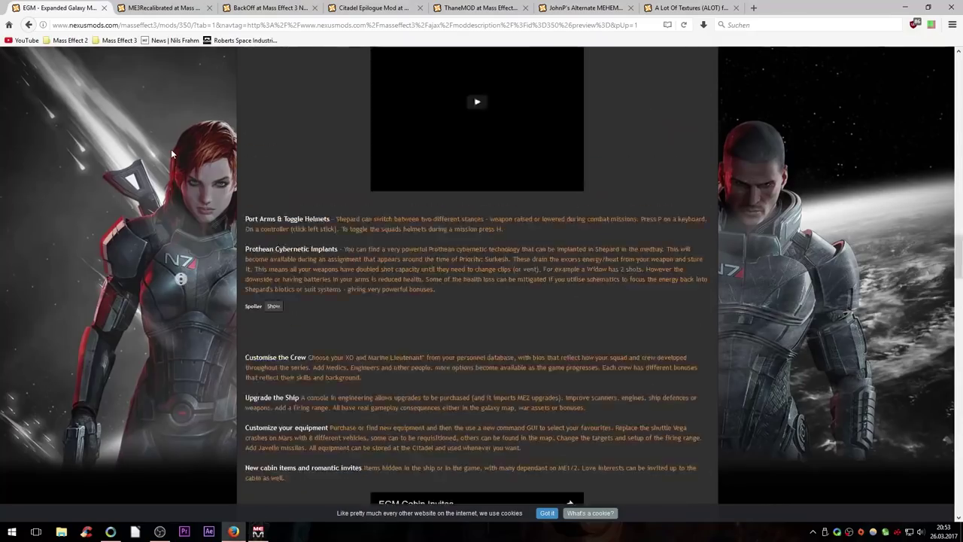
{"action": "scroll", "coordinate": [179, 228], "scroll_direction": "down", "scroll_amount": 6}
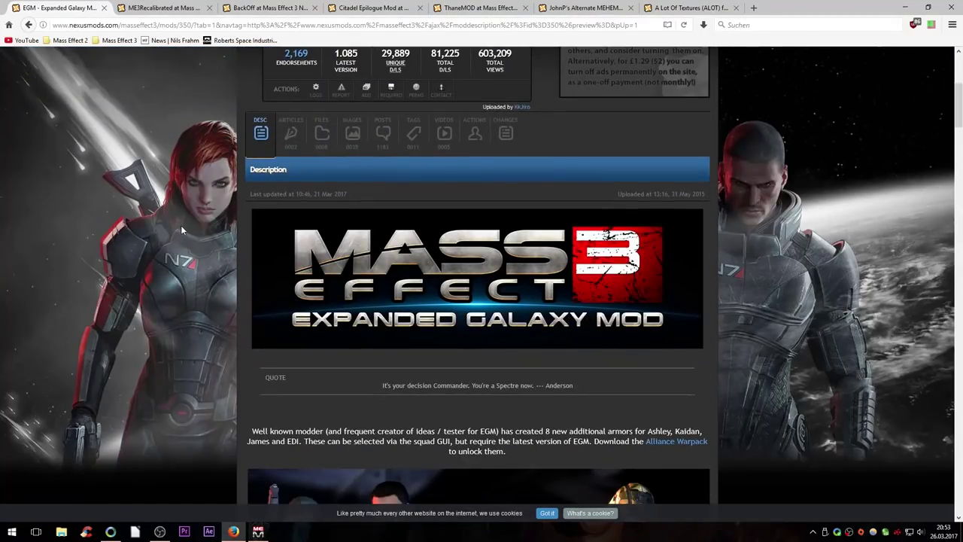
{"action": "scroll", "coordinate": [182, 215], "scroll_direction": "up", "scroll_amount": 3}
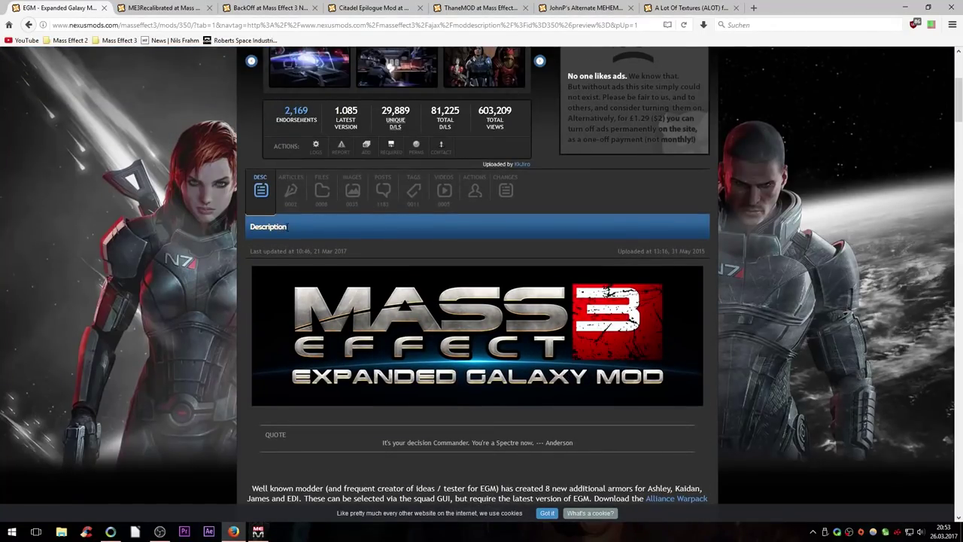
Look through EGM's files list, including the Custom Extras Pack and HR Vehicle Pack entries
{"action": "left_click", "coordinate": [321, 190]}
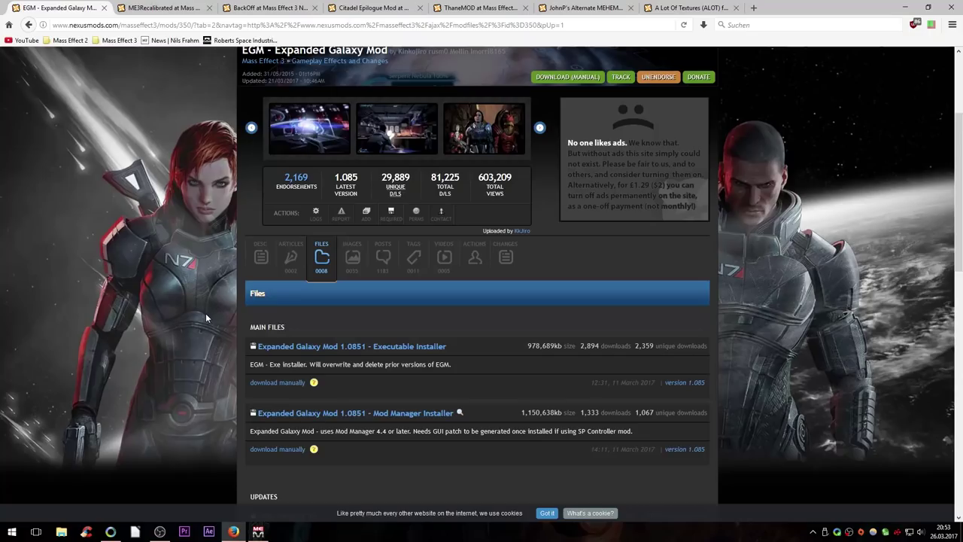
{"action": "scroll", "coordinate": [207, 313], "scroll_direction": "down", "scroll_amount": 2}
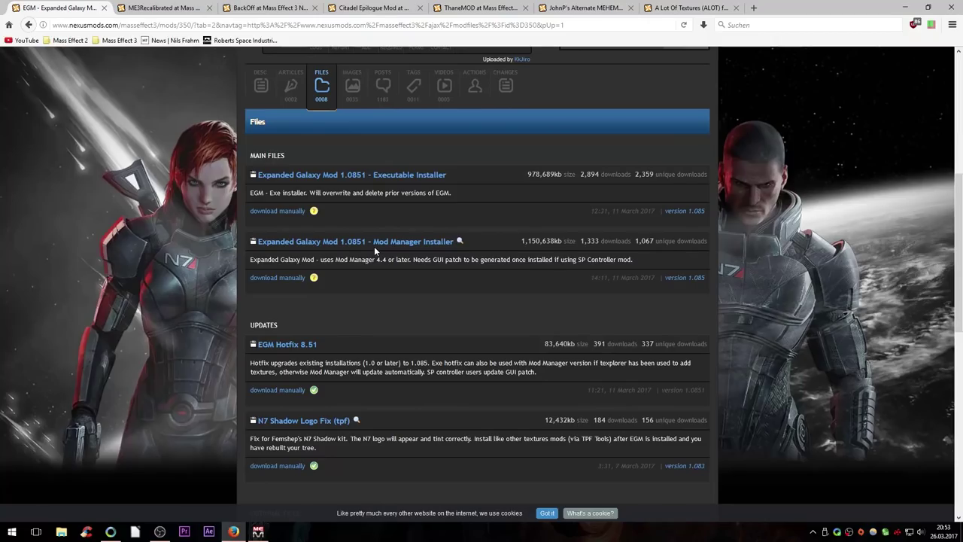
{"action": "scroll", "coordinate": [374, 245], "scroll_direction": "down", "scroll_amount": 4}
{"action": "scroll", "coordinate": [372, 235], "scroll_direction": "down", "scroll_amount": 1}
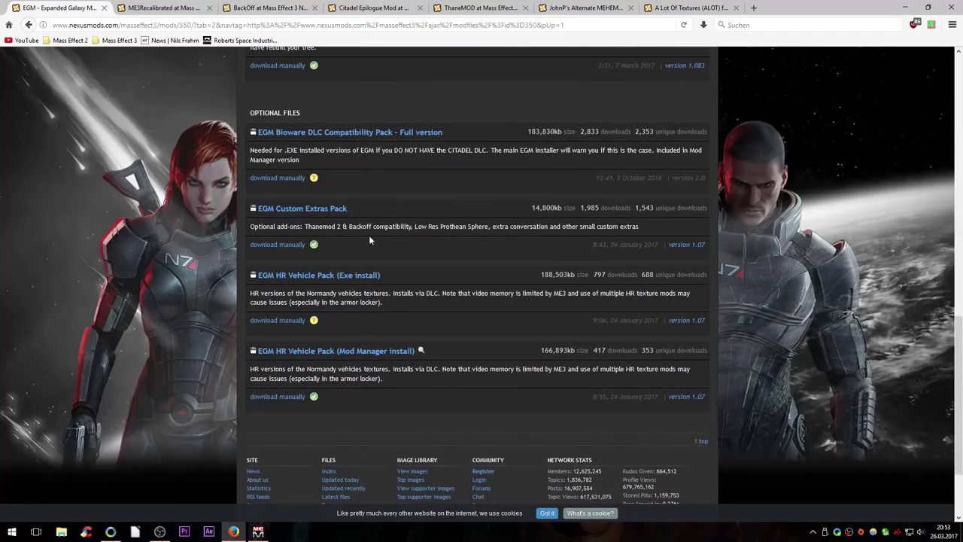
{"action": "left_click_drag", "start_coordinate": [370, 225], "coordinate": [214, 208]}
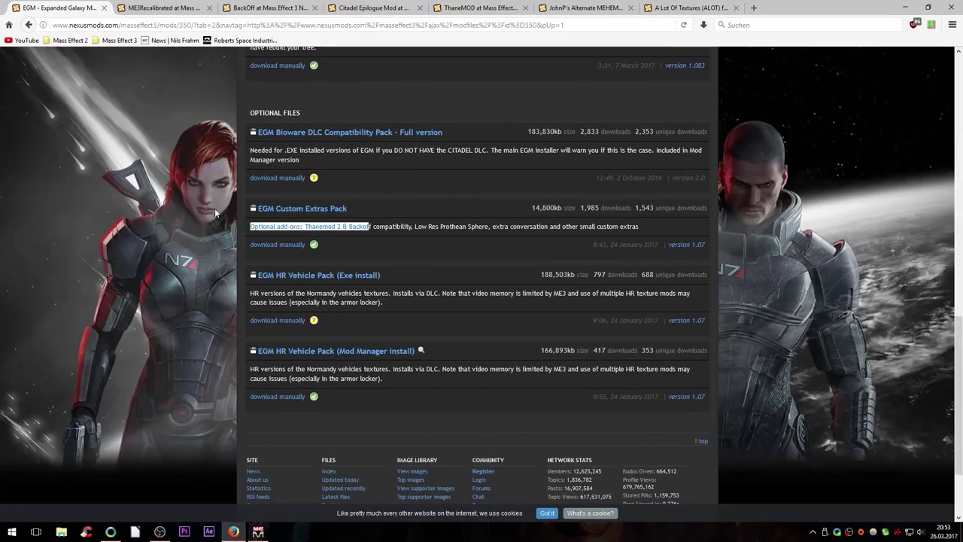
{"action": "left_click", "coordinate": [435, 265]}
{"action": "left_click_drag", "start_coordinate": [393, 294], "coordinate": [250, 276]}
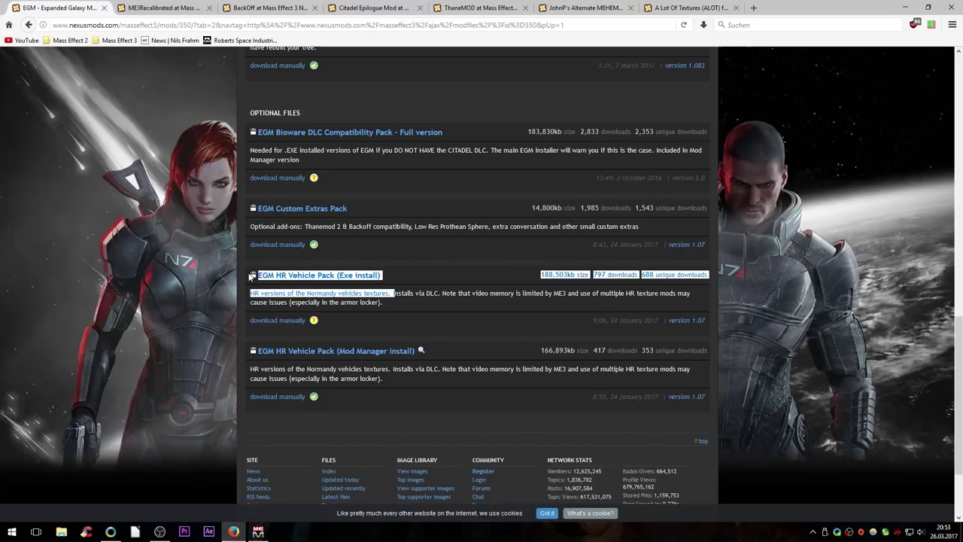
{"action": "left_click", "coordinate": [387, 262]}
{"action": "scroll", "coordinate": [156, 315], "scroll_direction": "up", "scroll_amount": 15}
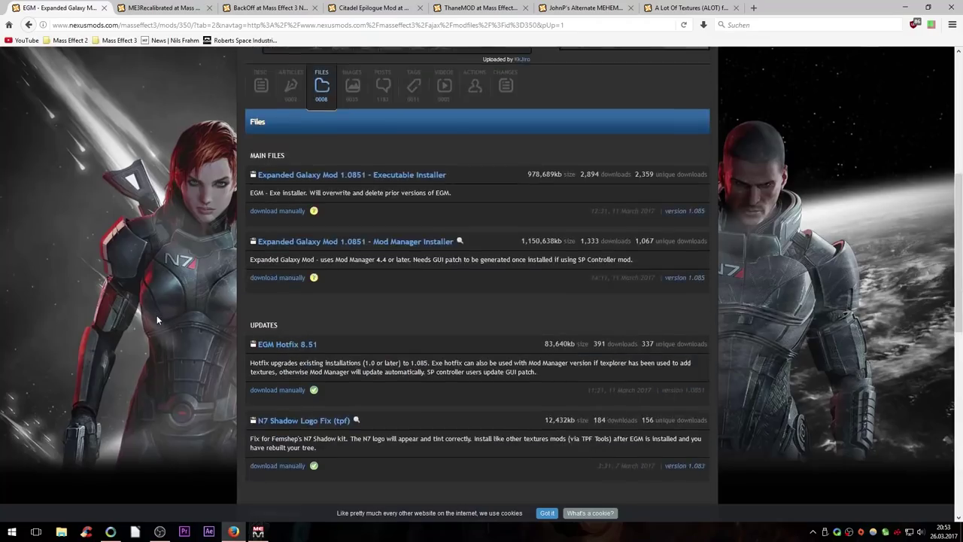
Switch to the ME3Recalibrated mod page and scroll through it
{"action": "left_click", "coordinate": [164, 7]}
{"action": "scroll", "coordinate": [230, 302], "scroll_direction": "down", "scroll_amount": 3}
{"action": "scroll", "coordinate": [230, 302], "scroll_direction": "up", "scroll_amount": 8}
{"action": "scroll", "coordinate": [230, 302], "scroll_direction": "down", "scroll_amount": 3}
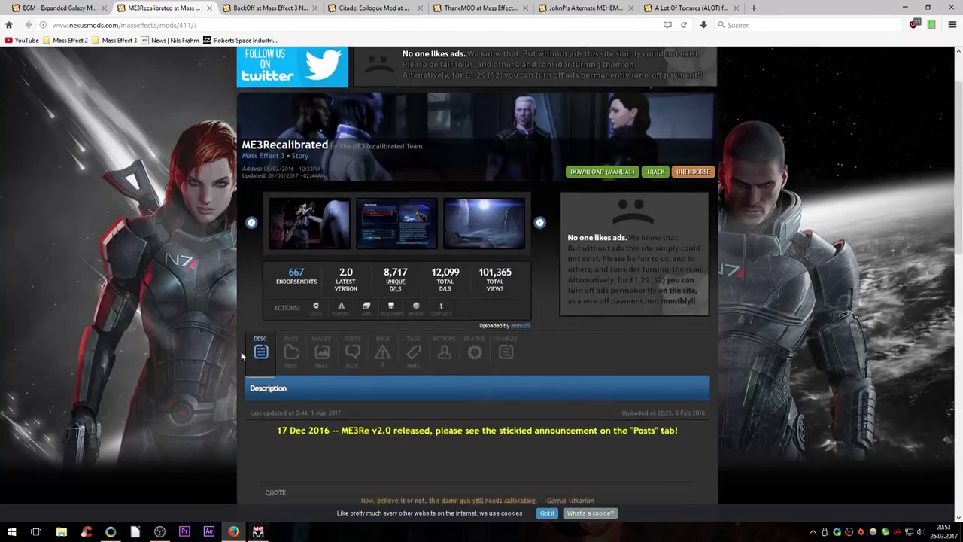
Review the ME3Recalibrated files list, then close its page
{"action": "left_click", "coordinate": [290, 305]}
{"action": "scroll", "coordinate": [160, 350], "scroll_direction": "down", "scroll_amount": 5}
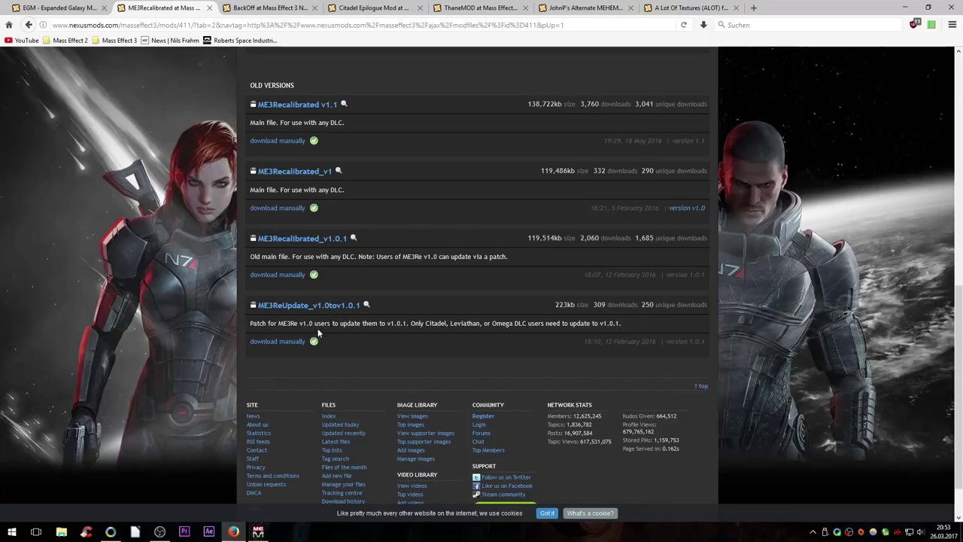
{"action": "scroll", "coordinate": [372, 354], "scroll_direction": "up", "scroll_amount": 7}
{"action": "scroll", "coordinate": [343, 393], "scroll_direction": "down", "scroll_amount": 5}
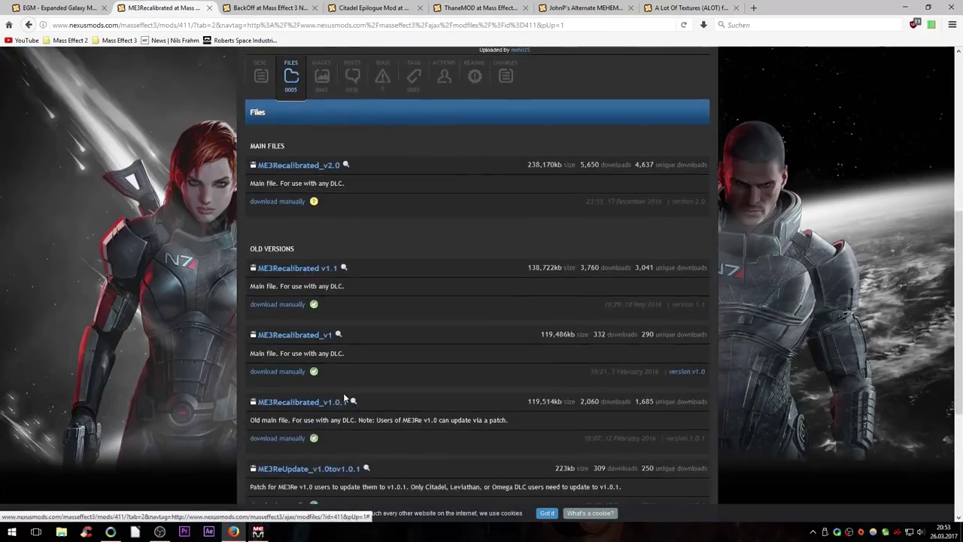
{"action": "scroll", "coordinate": [343, 393], "scroll_direction": "up", "scroll_amount": 5}
{"action": "left_click", "coordinate": [209, 7]}
Review the BackOff mod's files list, then close its page
{"action": "scroll", "coordinate": [206, 339], "scroll_direction": "down", "scroll_amount": 5}
{"action": "left_click", "coordinate": [291, 87]}
{"action": "scroll", "coordinate": [316, 312], "scroll_direction": "down", "scroll_amount": 3}
{"action": "scroll", "coordinate": [315, 311], "scroll_direction": "up", "scroll_amount": 8}
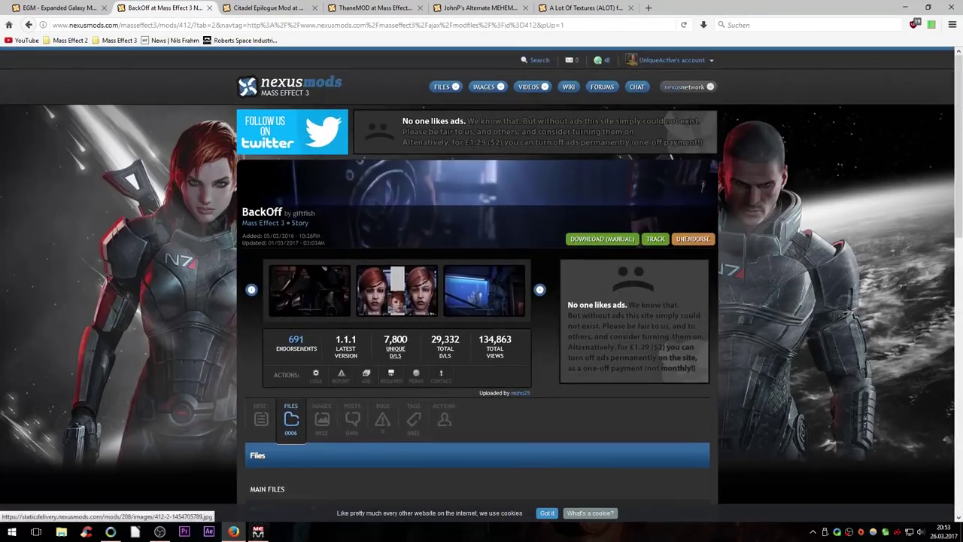
{"action": "left_click", "coordinate": [210, 8]}
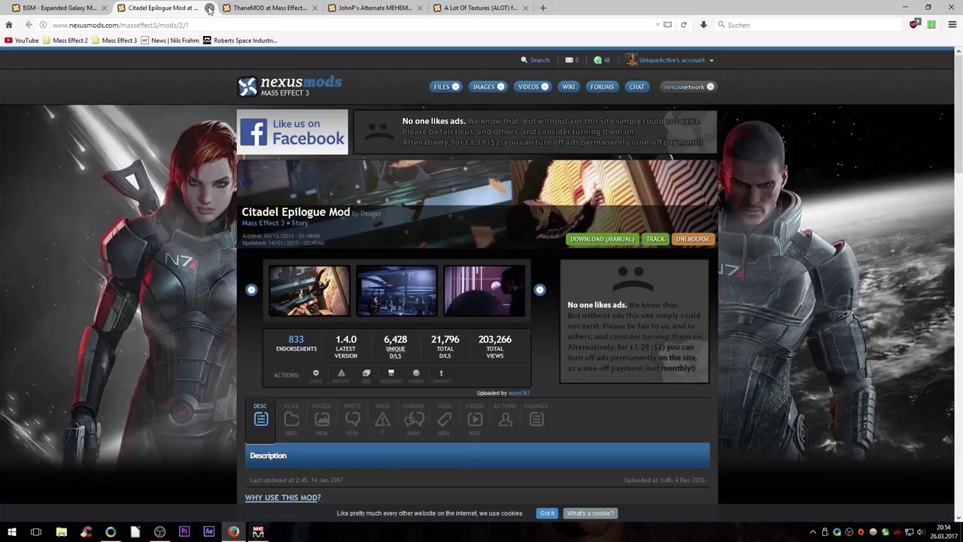
Review the Citadel Epilogue Mod page and its files list, then close it
{"action": "scroll", "coordinate": [194, 390], "scroll_direction": "down", "scroll_amount": 3}
{"action": "scroll", "coordinate": [194, 389], "scroll_direction": "down", "scroll_amount": 3}
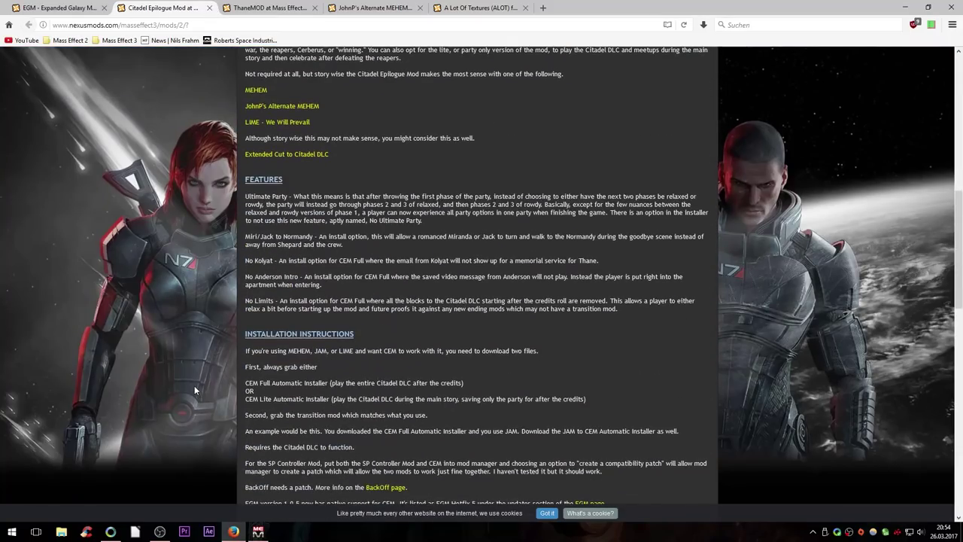
{"action": "scroll", "coordinate": [194, 390], "scroll_direction": "down", "scroll_amount": 5}
{"action": "scroll", "coordinate": [277, 319], "scroll_direction": "up", "scroll_amount": 8}
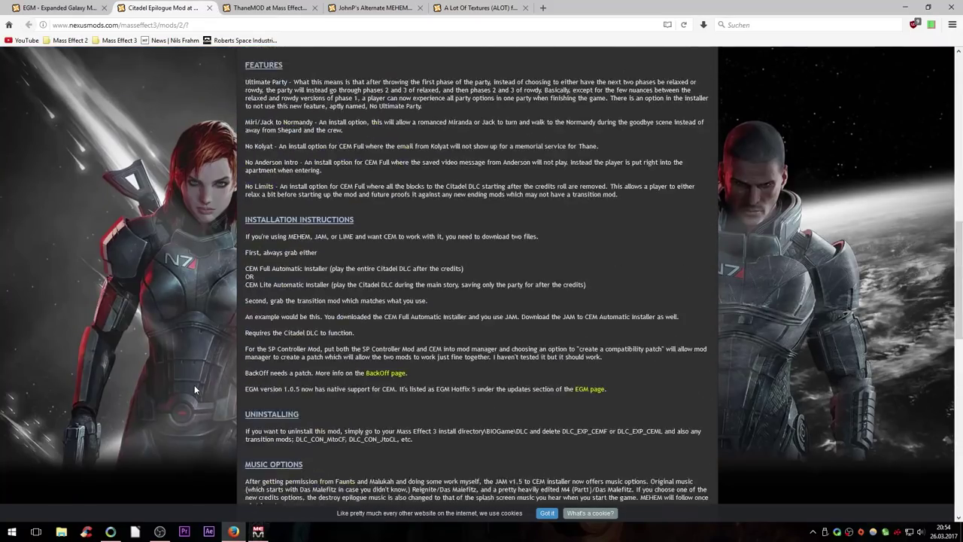
{"action": "scroll", "coordinate": [278, 319], "scroll_direction": "up", "scroll_amount": 3}
{"action": "left_click", "coordinate": [291, 243]}
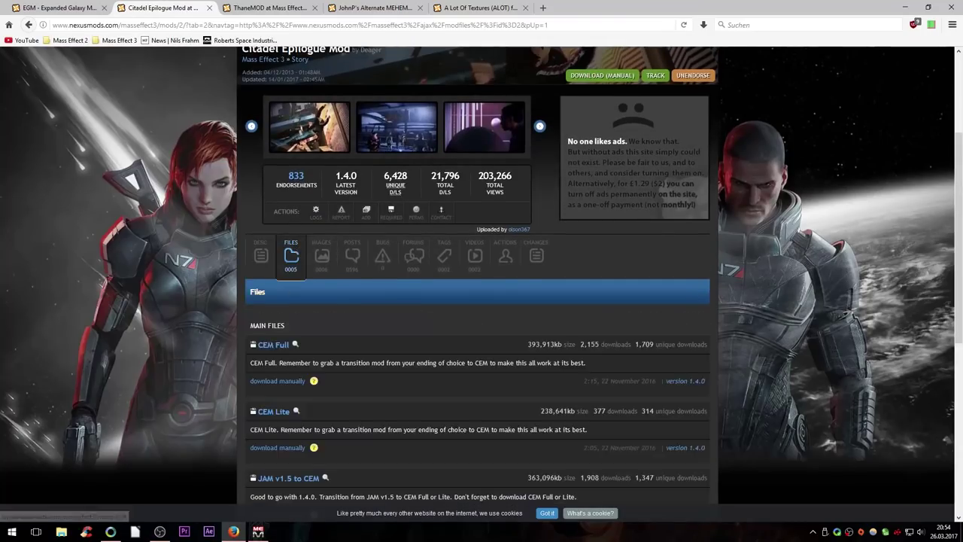
{"action": "scroll", "coordinate": [254, 365], "scroll_direction": "down", "scroll_amount": 5}
{"action": "scroll", "coordinate": [254, 365], "scroll_direction": "up", "scroll_amount": 3}
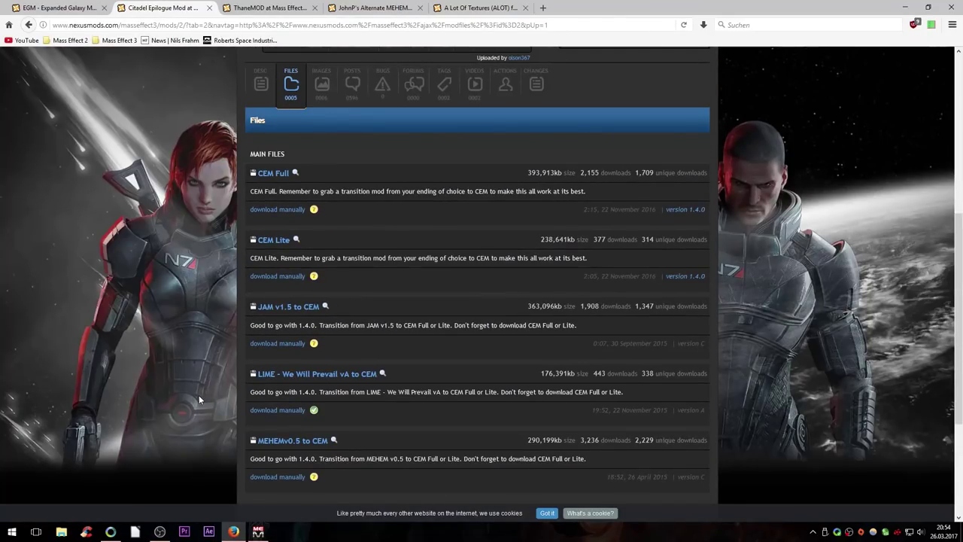
{"action": "scroll", "coordinate": [268, 229], "scroll_direction": "up", "scroll_amount": 3}
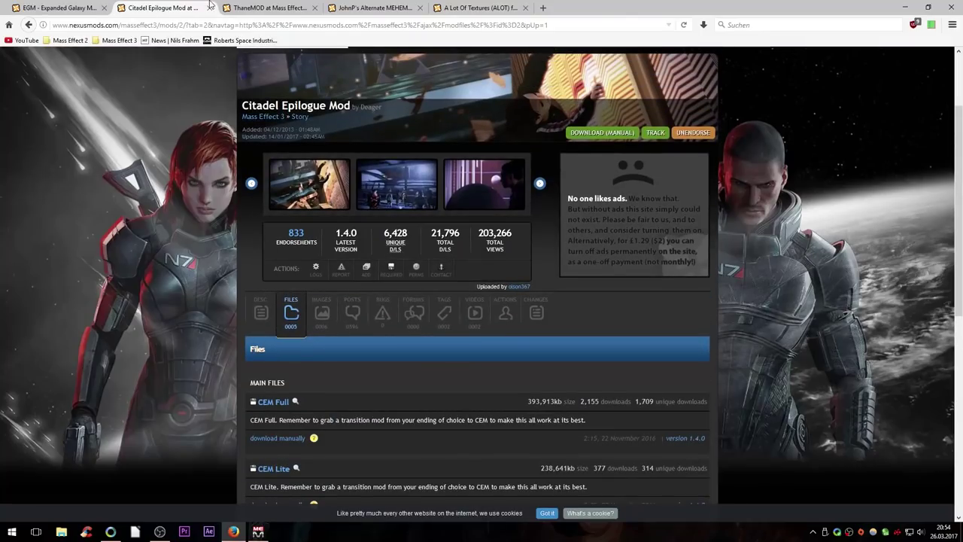
{"action": "left_click", "coordinate": [209, 7]}
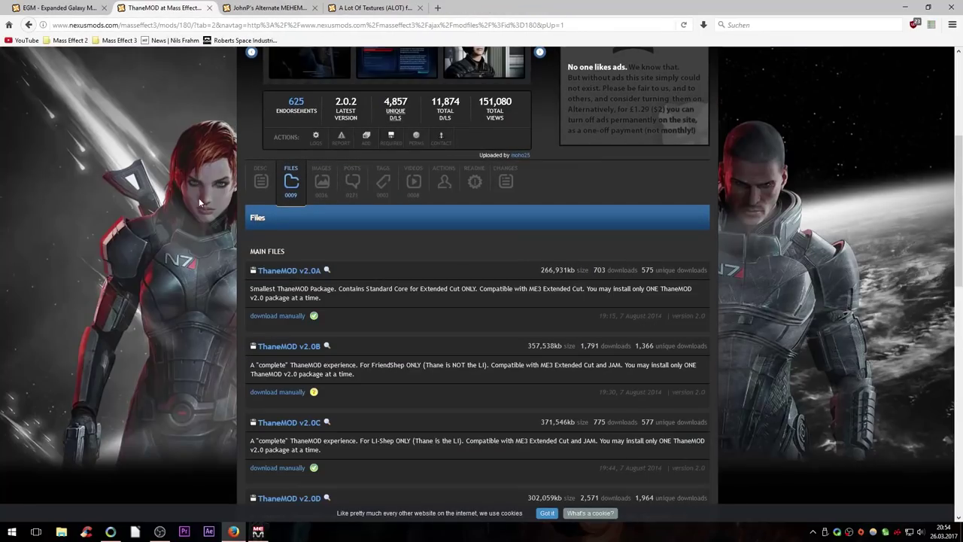
Review the ThaneMOD files list, then close its page
{"action": "left_click", "coordinate": [292, 205]}
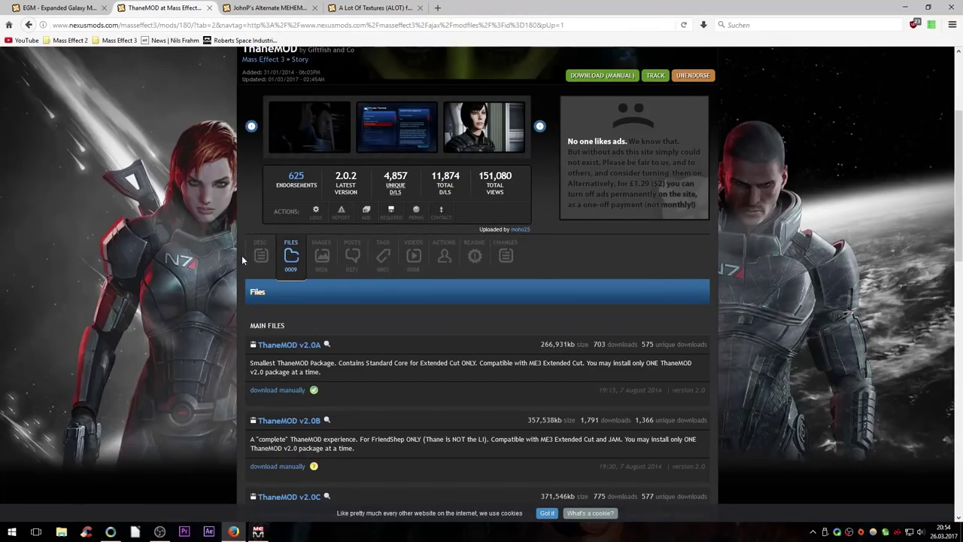
{"action": "scroll", "coordinate": [243, 260], "scroll_direction": "down", "scroll_amount": 8}
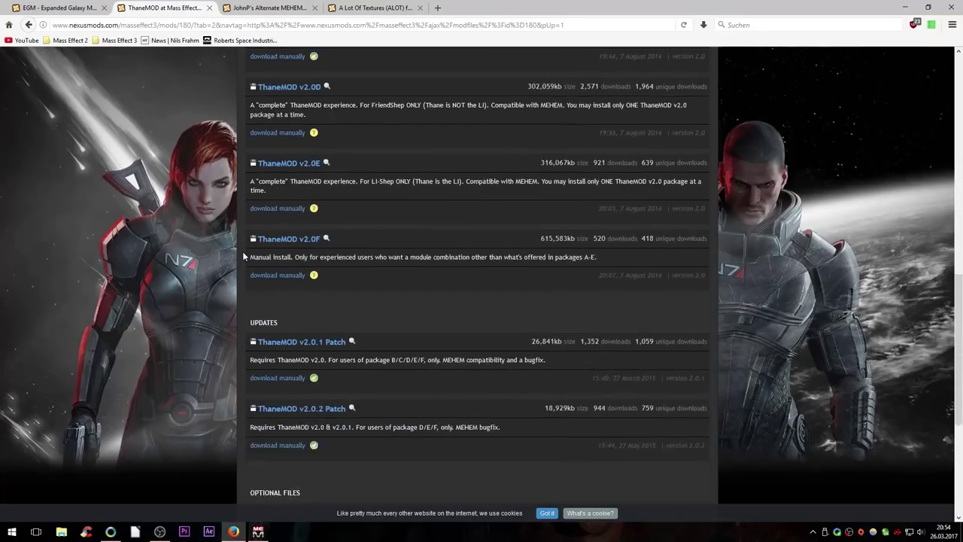
{"action": "scroll", "coordinate": [242, 256], "scroll_direction": "down", "scroll_amount": 2}
{"action": "scroll", "coordinate": [242, 255], "scroll_direction": "up", "scroll_amount": 15}
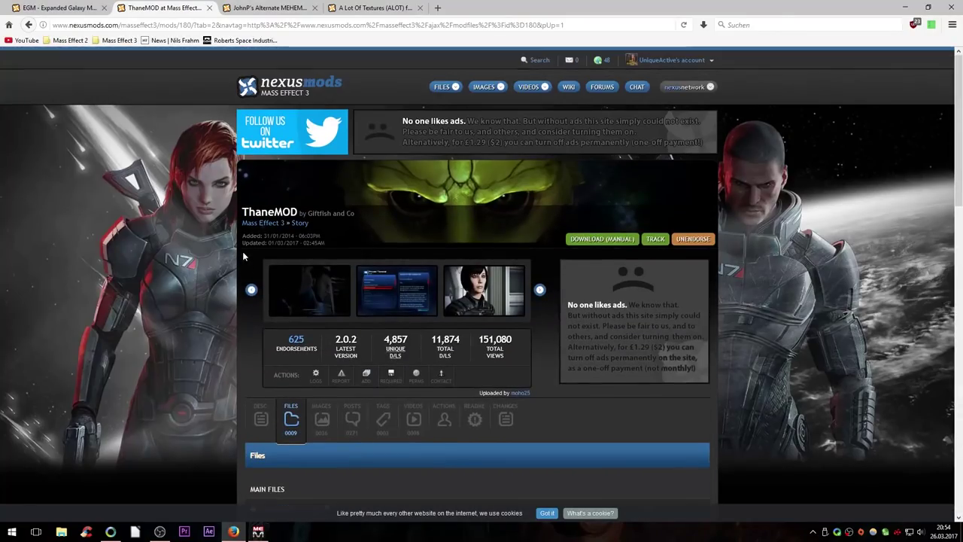
{"action": "left_click", "coordinate": [209, 7]}
Show JohnP's Alternate MEHEM files list, headed by JAM V1.5 Installer .exe
{"action": "scroll", "coordinate": [273, 354], "scroll_direction": "down", "scroll_amount": 4}
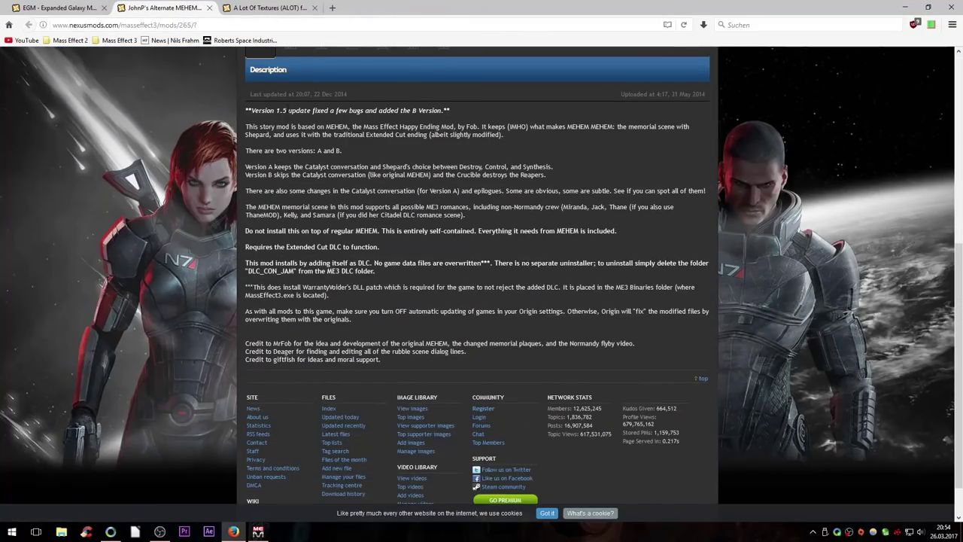
{"action": "scroll", "coordinate": [295, 110], "scroll_direction": "up", "scroll_amount": 1}
{"action": "left_click", "coordinate": [295, 110]}
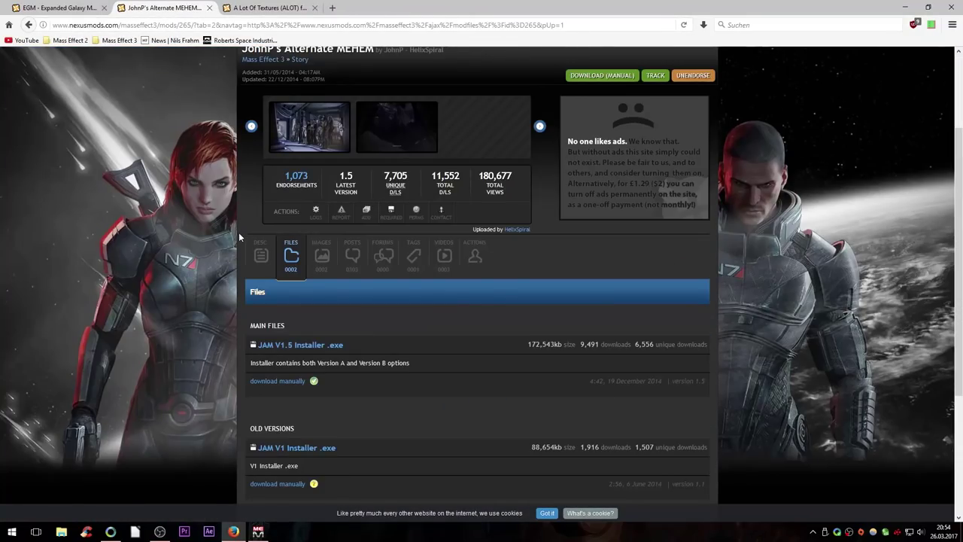
{"action": "scroll", "coordinate": [239, 231], "scroll_direction": "down", "scroll_amount": 2}
{"action": "scroll", "coordinate": [244, 260], "scroll_direction": "down", "scroll_amount": 1}
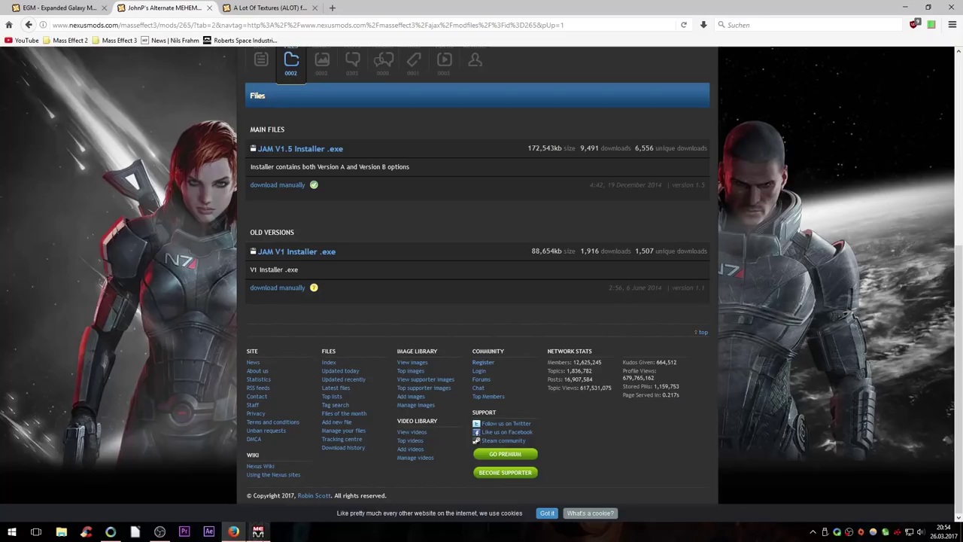
Confirm Mass Effect Modder finished applying the mods in 1 min 37 sec, then close it
{"action": "mouse_move", "coordinate": [259, 531]}
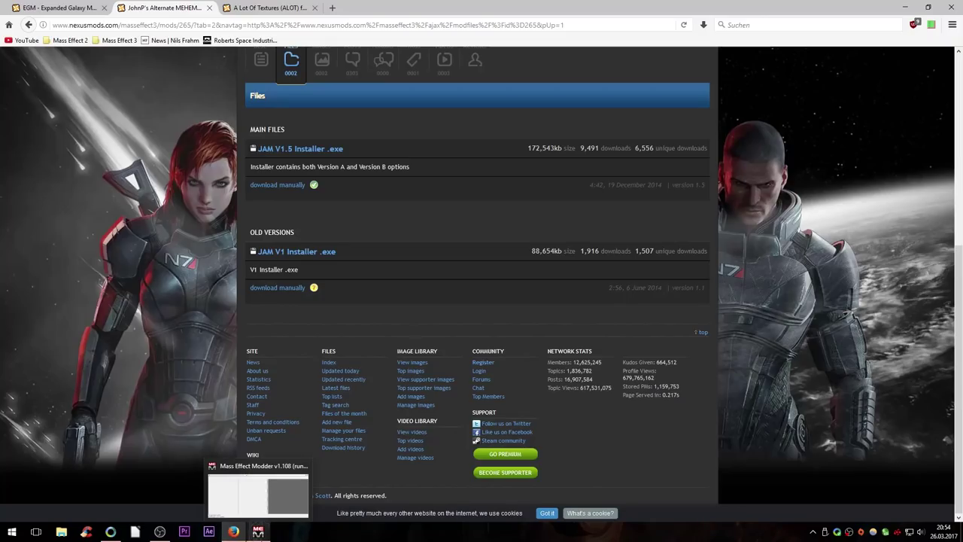
{"action": "left_click", "coordinate": [268, 502]}
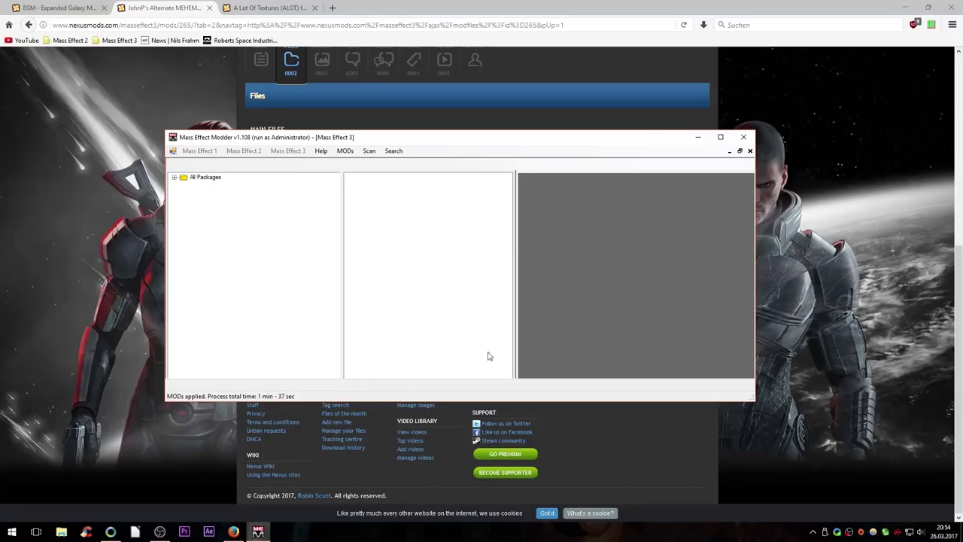
{"action": "left_click", "coordinate": [742, 138]}
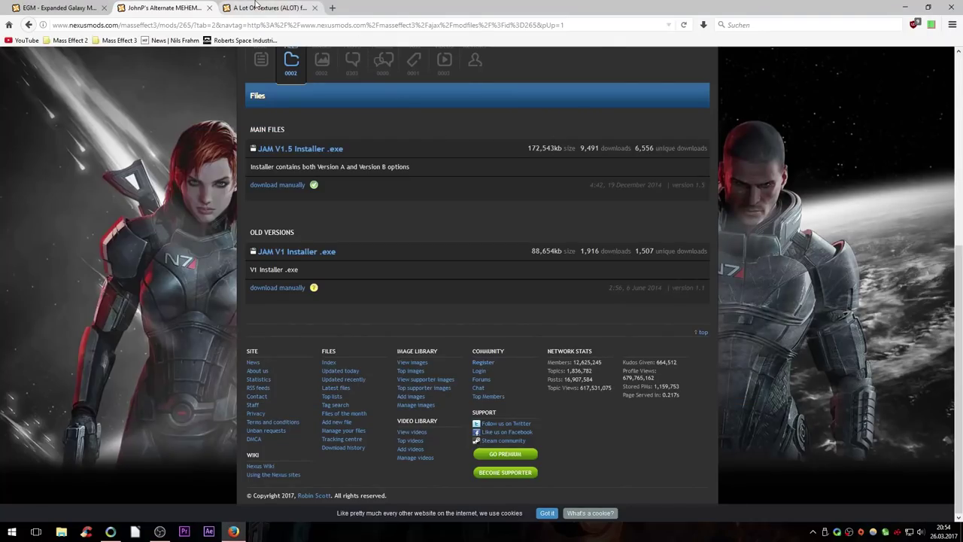
Switch to the ALOT for ME3 page (version 2017.3.0) and scroll to its description
{"action": "left_click", "coordinate": [256, 7]}
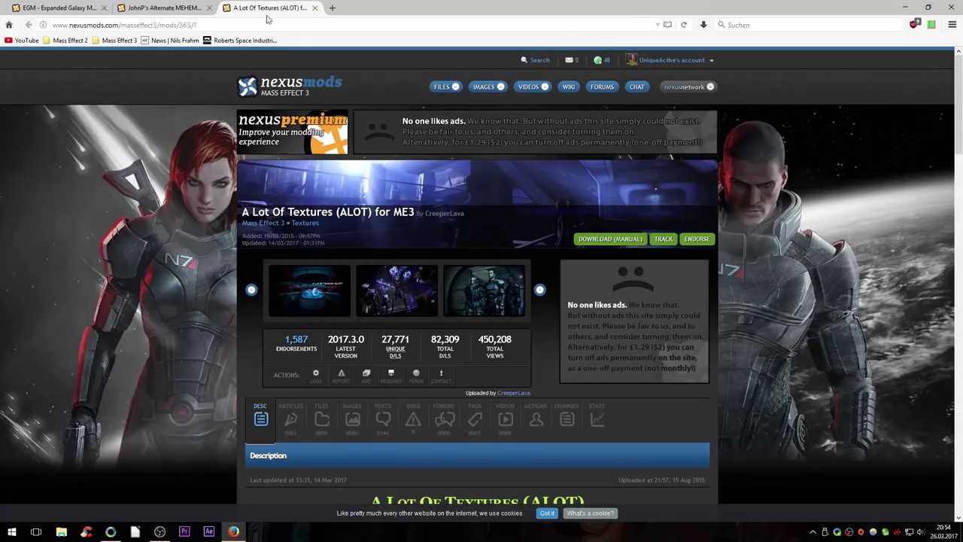
{"action": "scroll", "coordinate": [247, 258], "scroll_direction": "down", "scroll_amount": 5}
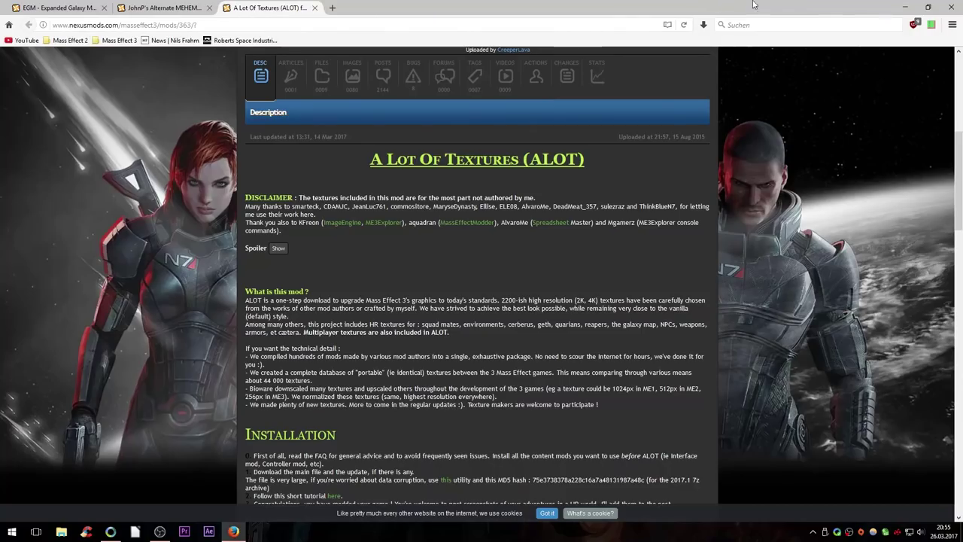
Minimize Firefox and press Enter at the Mass Effect 3 'Press any key to continue' prompt
{"action": "left_click", "coordinate": [905, 8]}
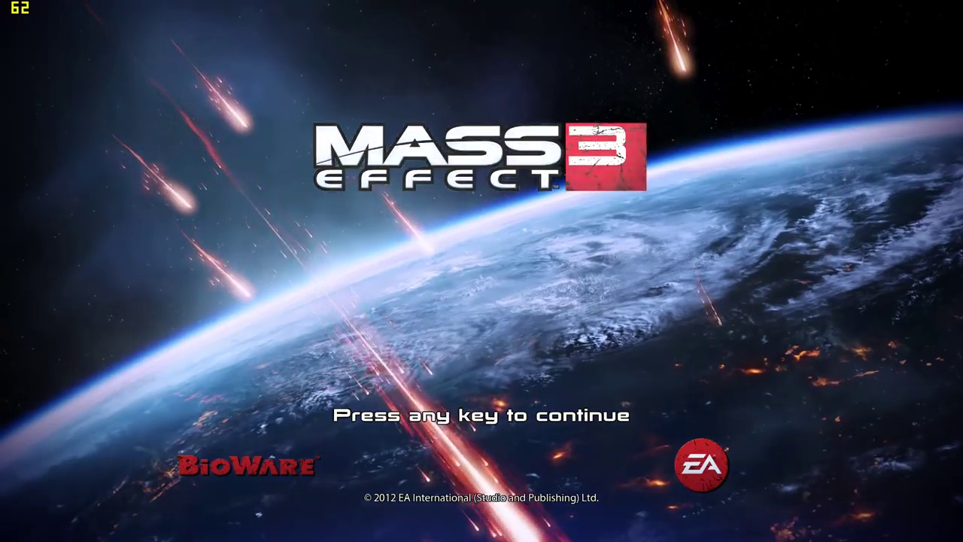
{"action": "key", "text": "Return"}
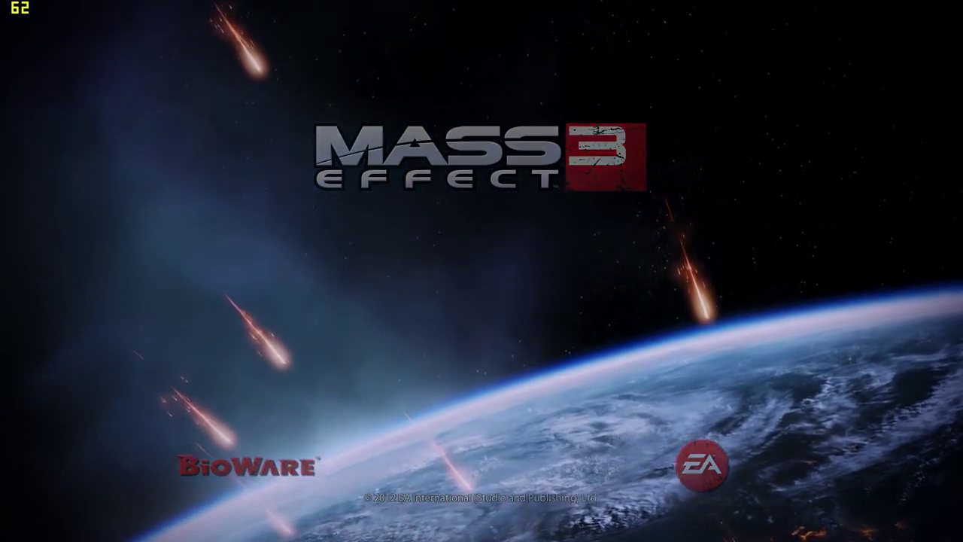